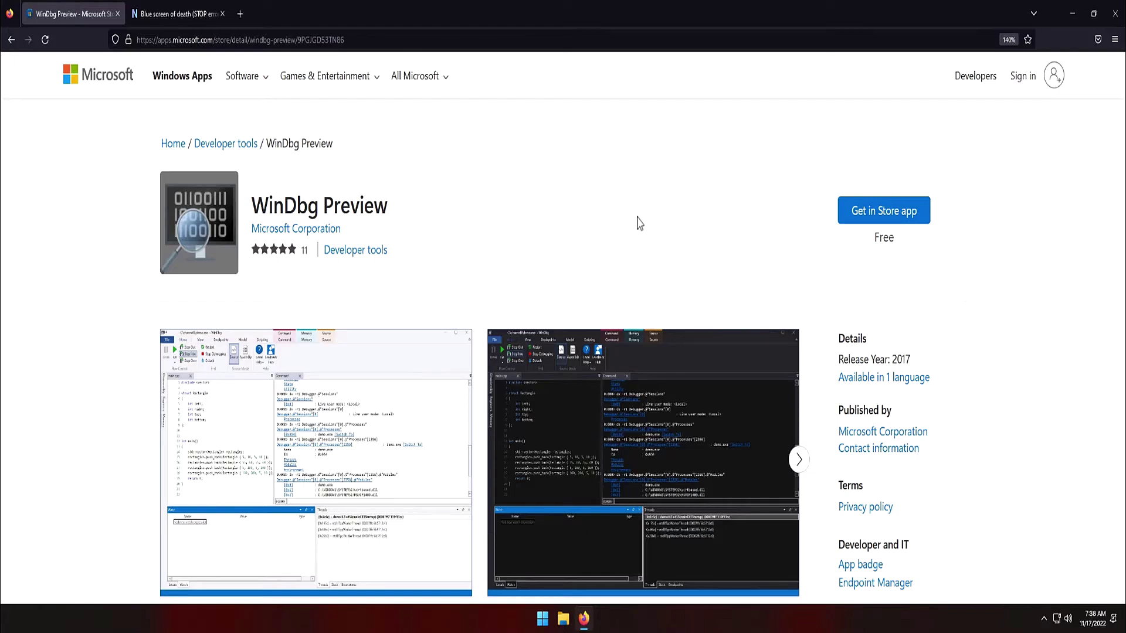
# Install WinDbg Preview from its Microsoft Store page and open the installed app.
pyautogui.click(863, 217)
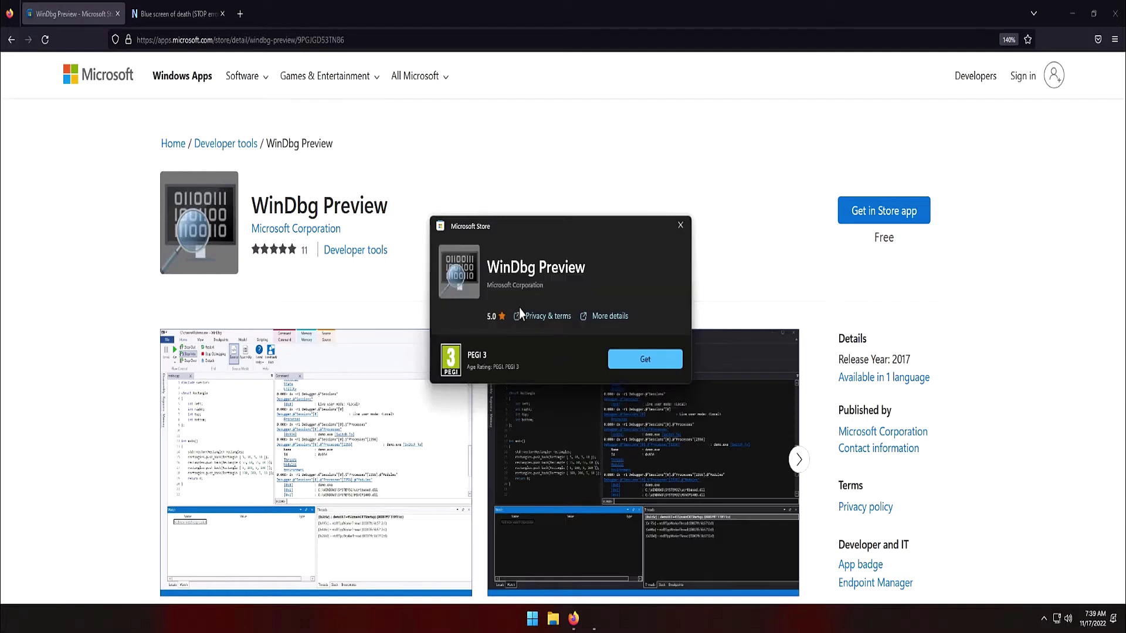
pyautogui.click(663, 361)
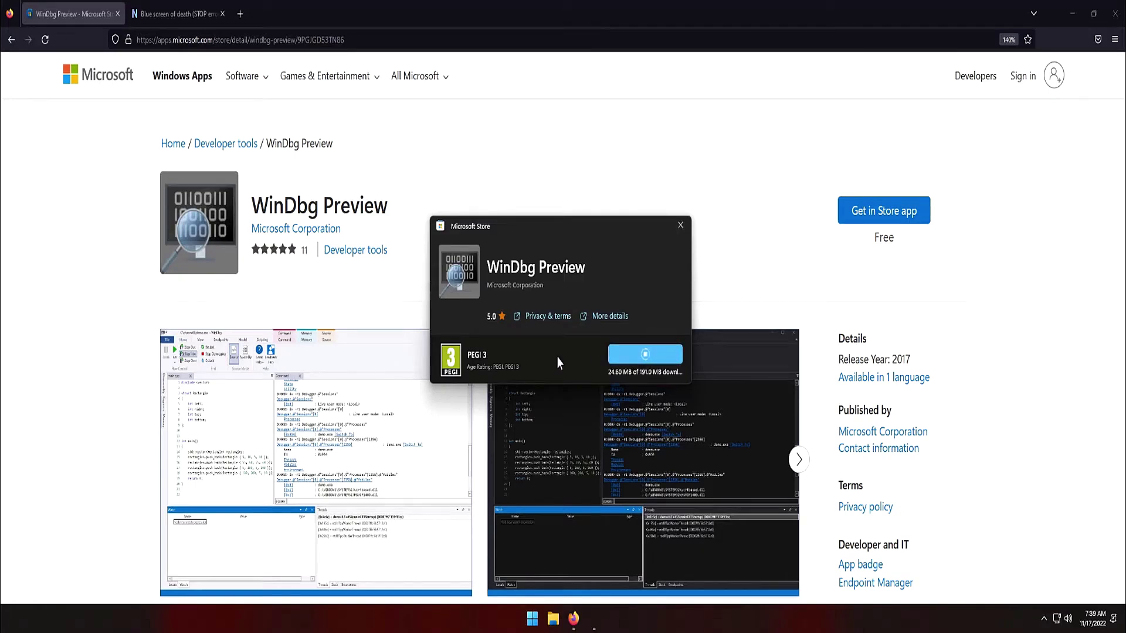
pyautogui.click(658, 360)
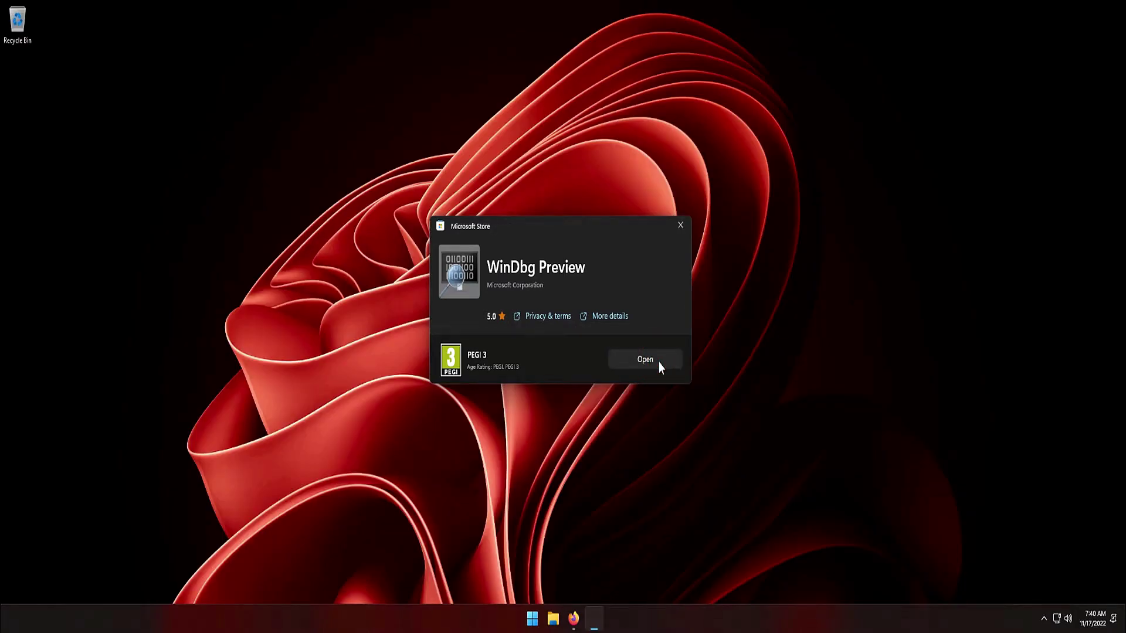
pyautogui.click(658, 359)
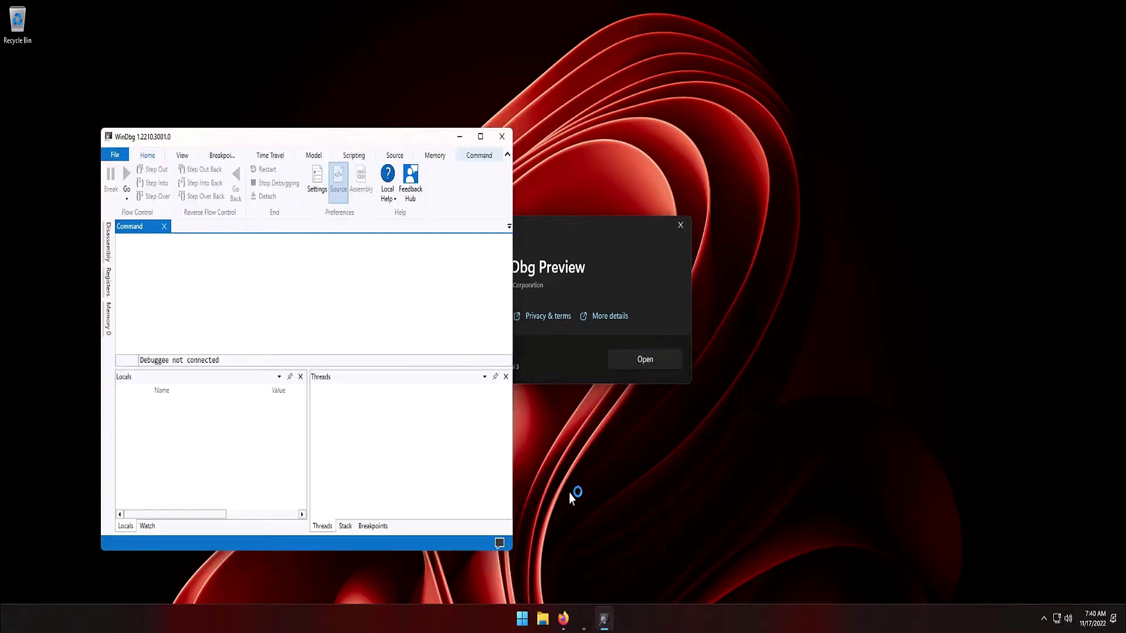
# Close WinDbg and relaunch WinDbg Preview as administrator, allowing it to make changes to the device.
pyautogui.click(522, 619)
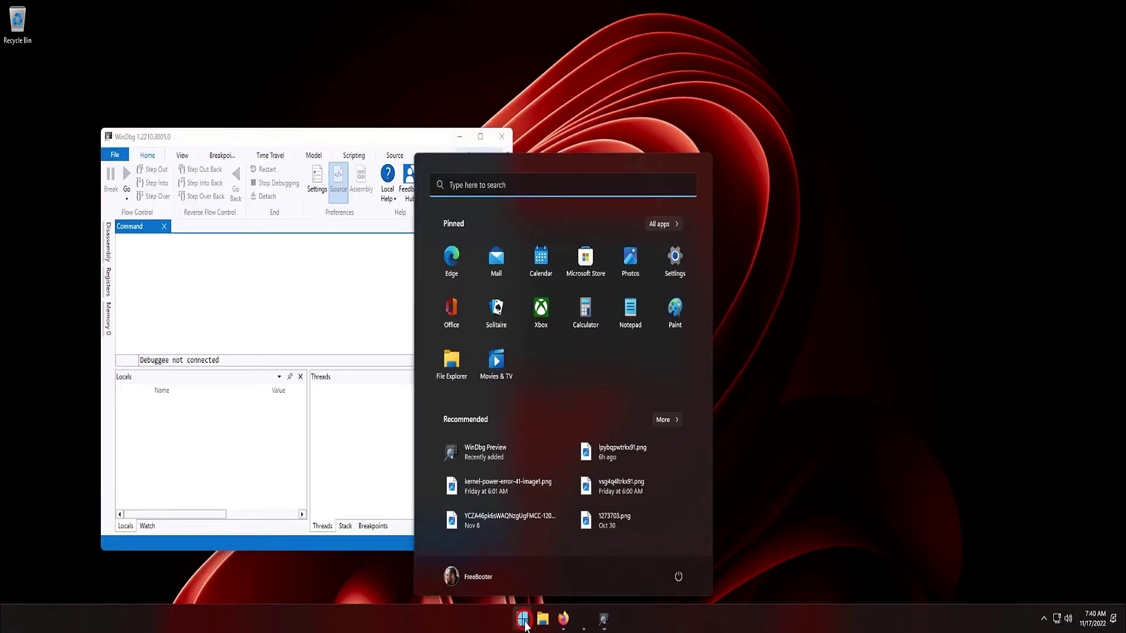
pyautogui.click(501, 137)
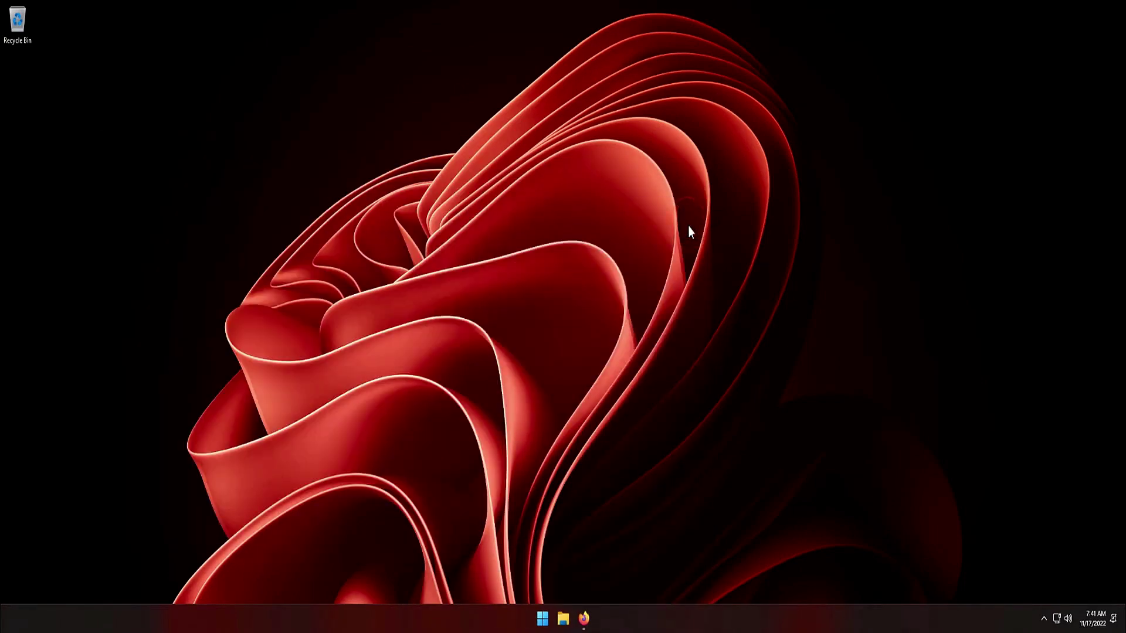
pyautogui.click(543, 618)
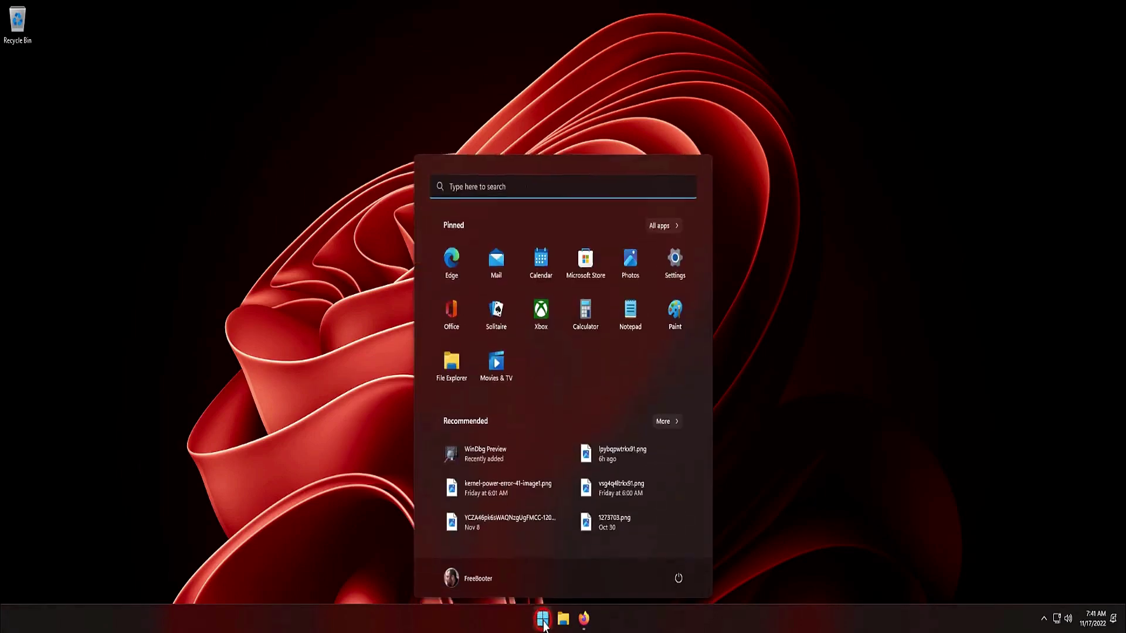
pyautogui.rightClick(514, 454)
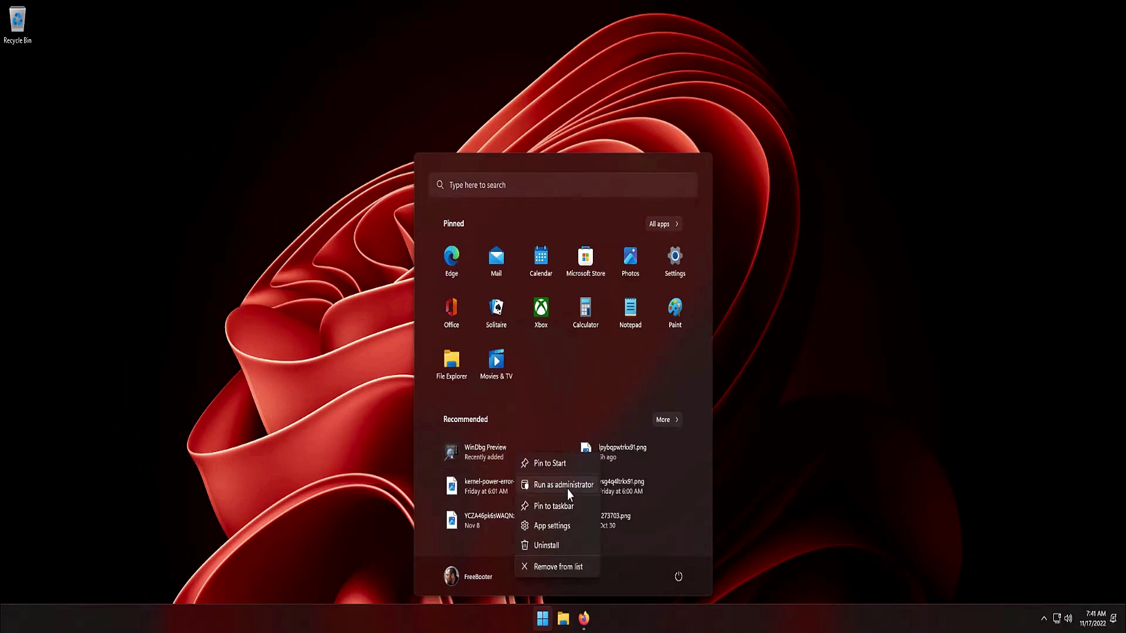
pyautogui.click(567, 490)
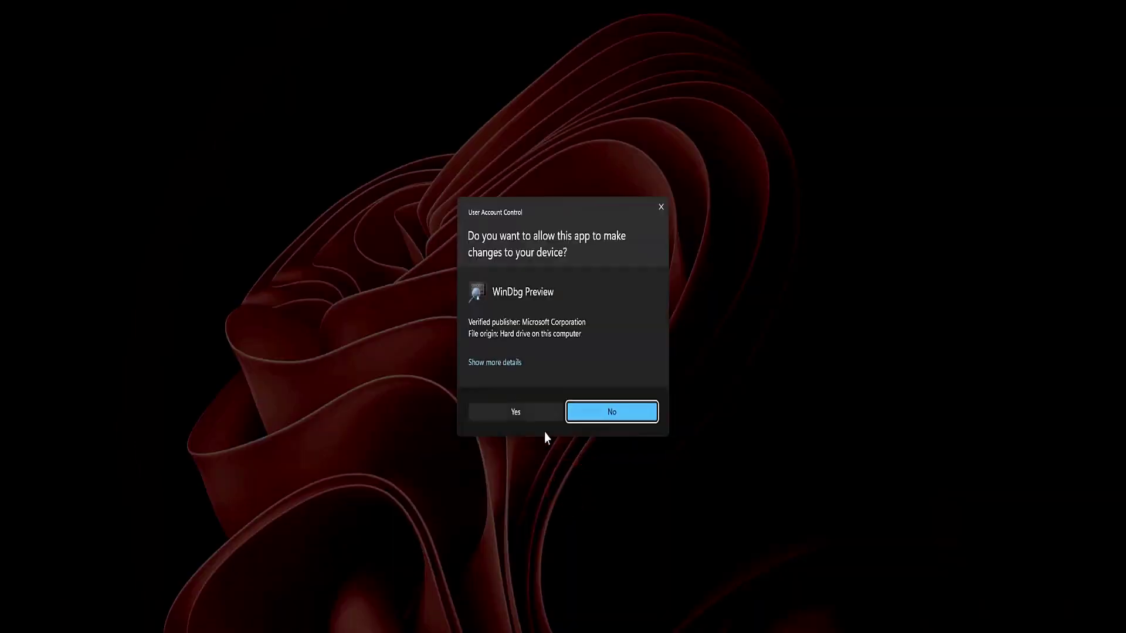
pyautogui.click(537, 416)
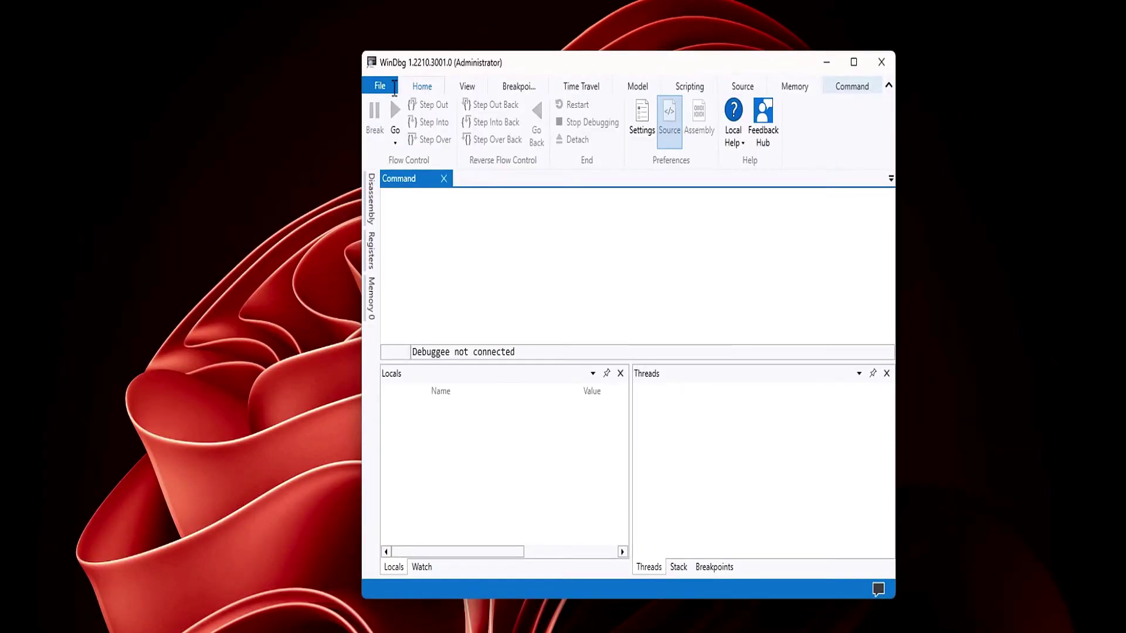
# Choose to start debugging from a dump file and open the file browser for it.
pyautogui.click(393, 88)
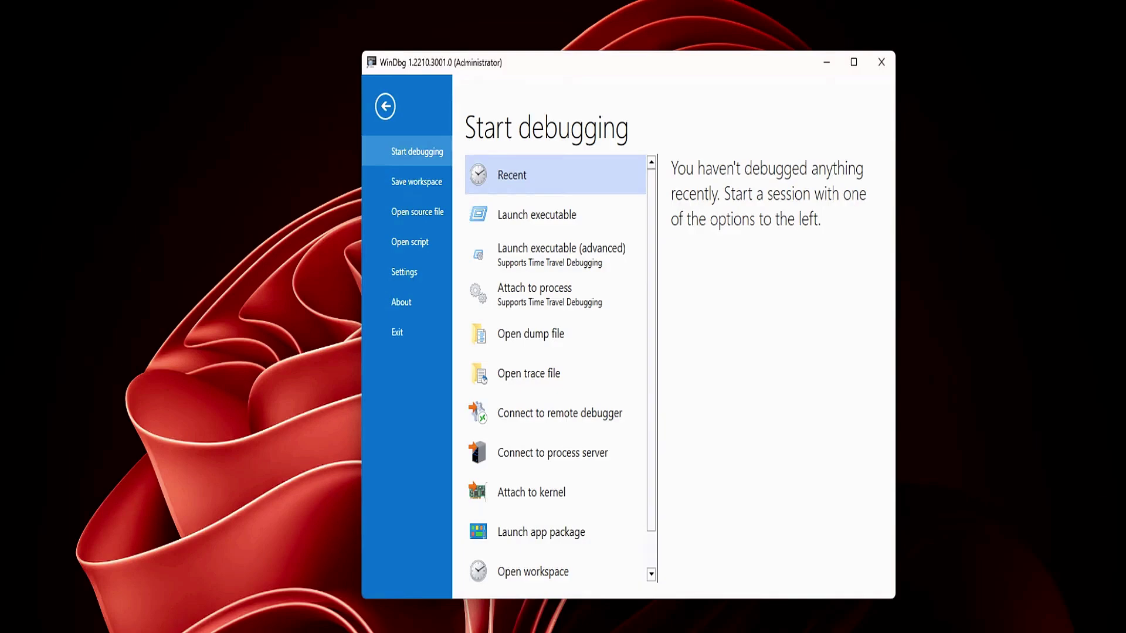
pyautogui.click(531, 333)
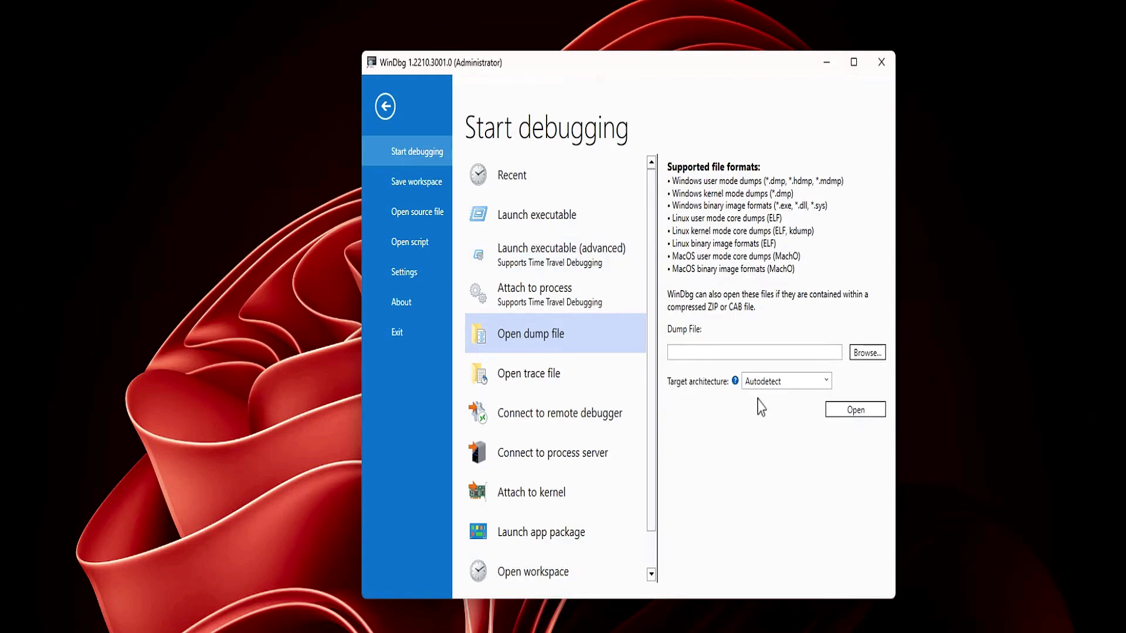
pyautogui.click(867, 355)
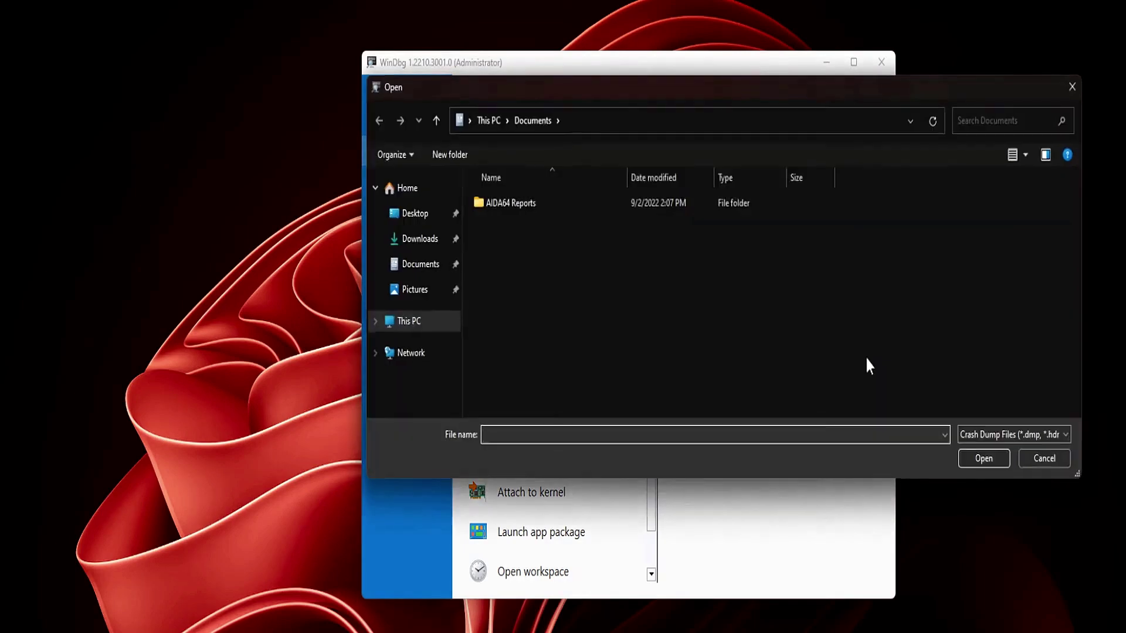
# Browse to the Windows\MiniDump folder on Local Disk (C:).
pyautogui.click(404, 329)
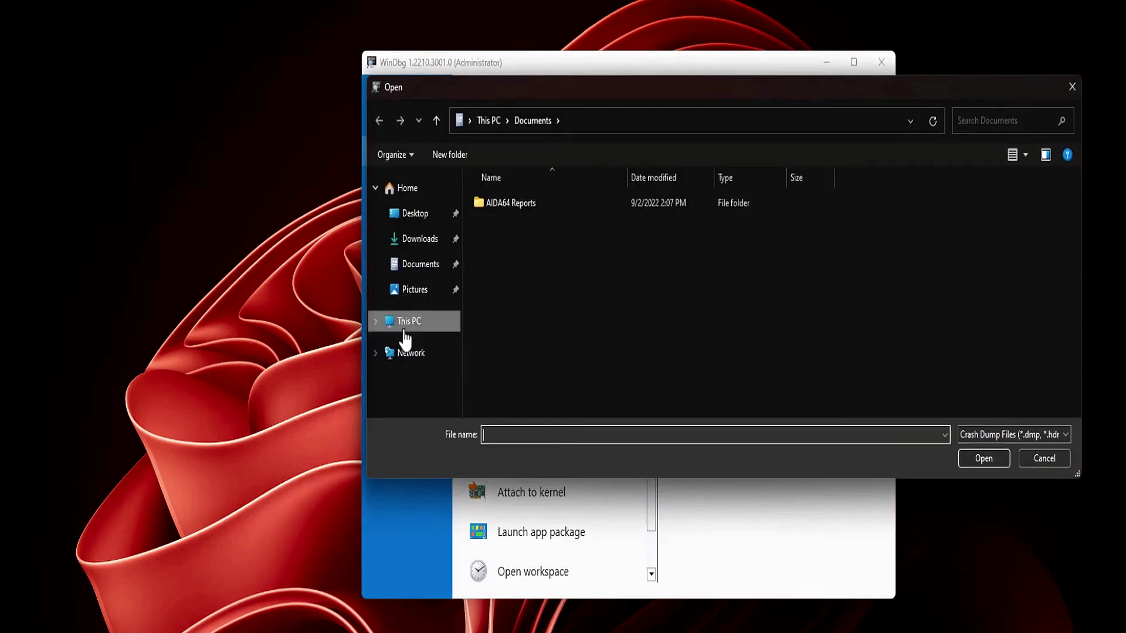
pyautogui.click(404, 332)
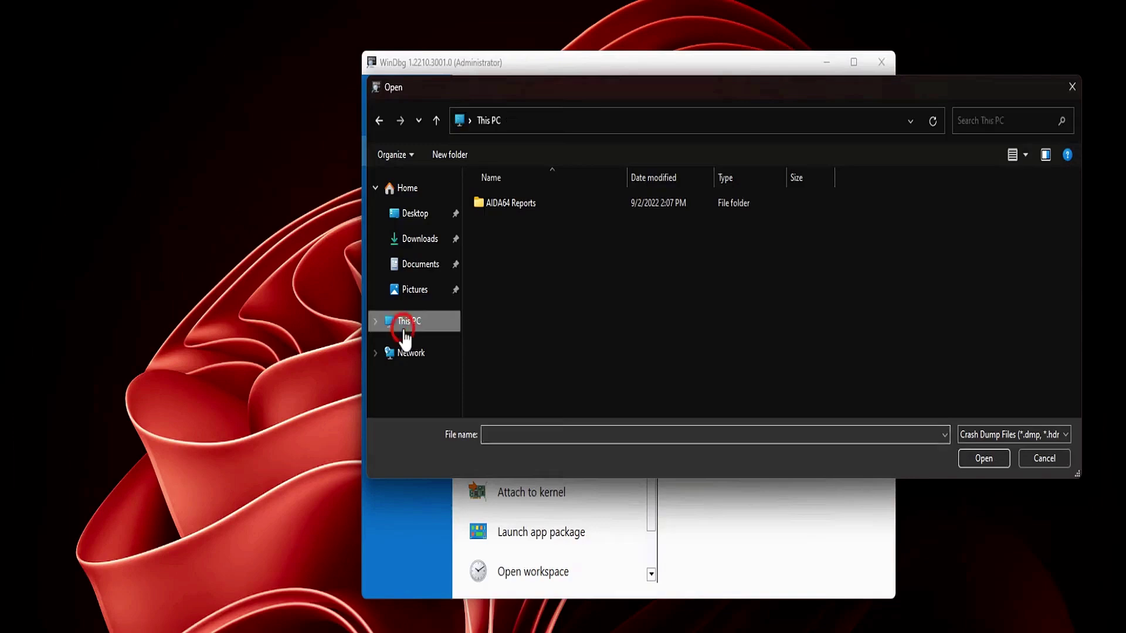
pyautogui.doubleClick(563, 336)
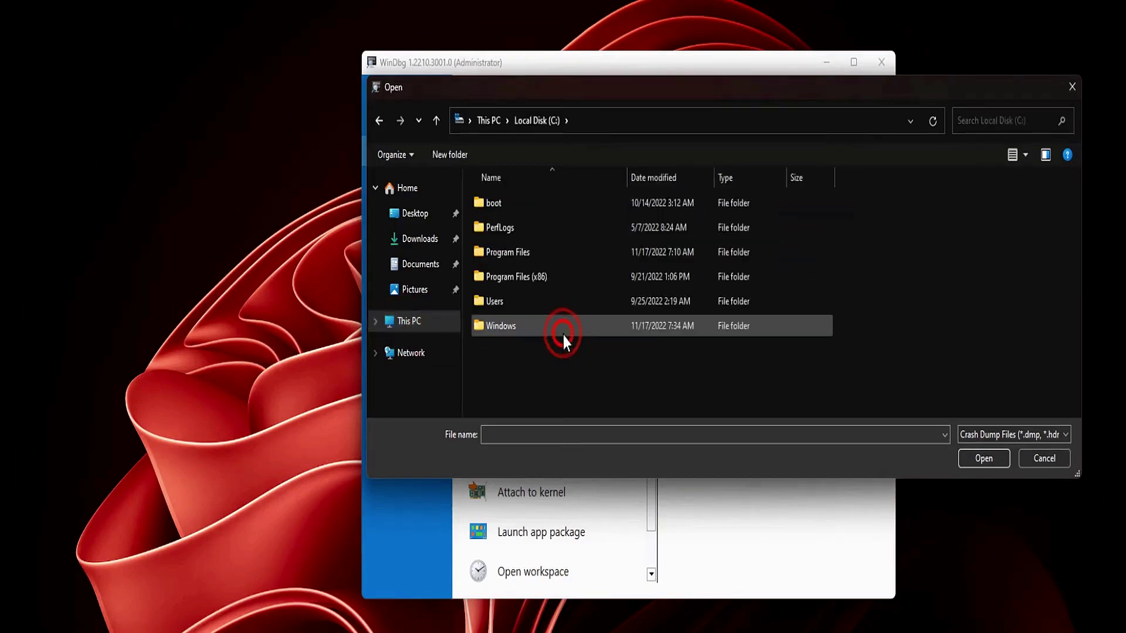
pyautogui.click(545, 337)
pyautogui.doubleClick(544, 336)
pyautogui.scroll(-7, 544, 339)
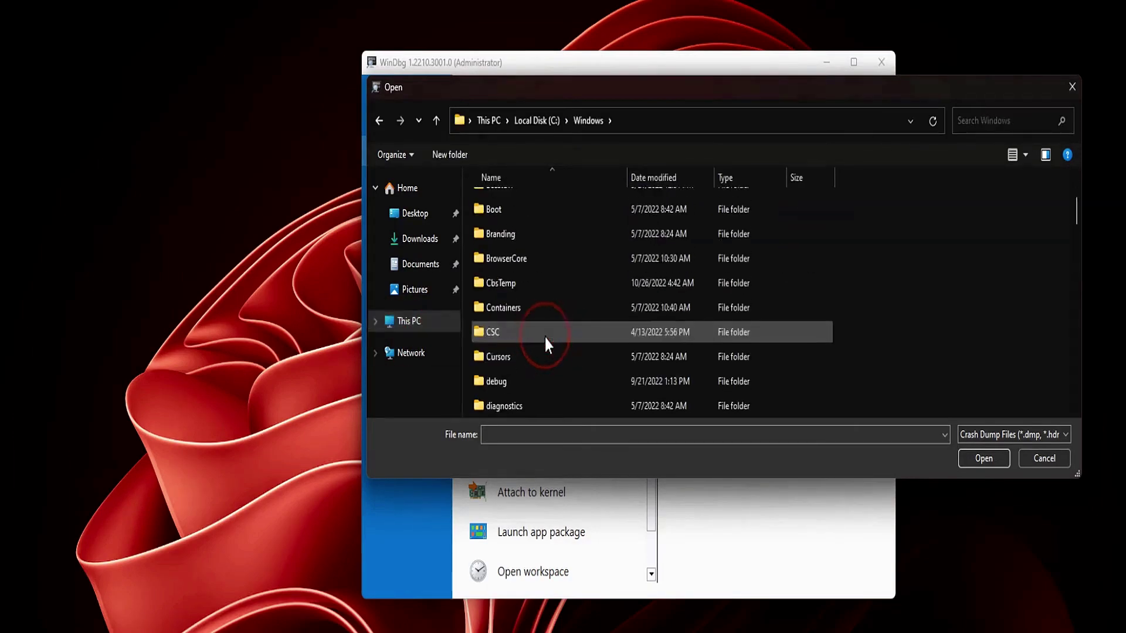
pyautogui.scroll(-2, 544, 339)
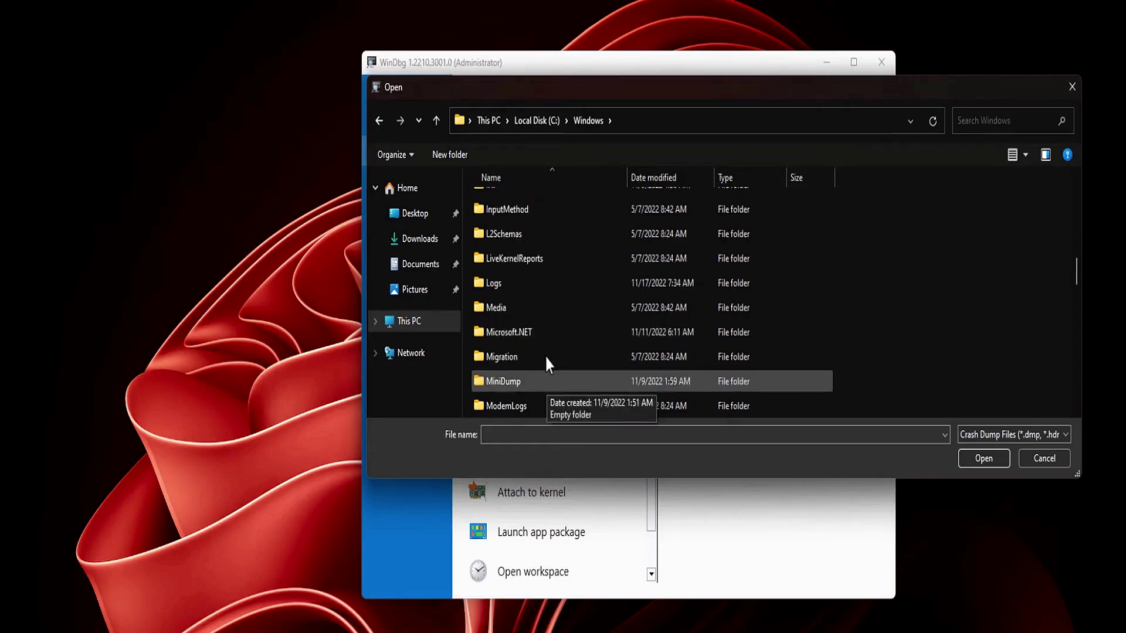
pyautogui.click(547, 382)
pyautogui.doubleClick(546, 382)
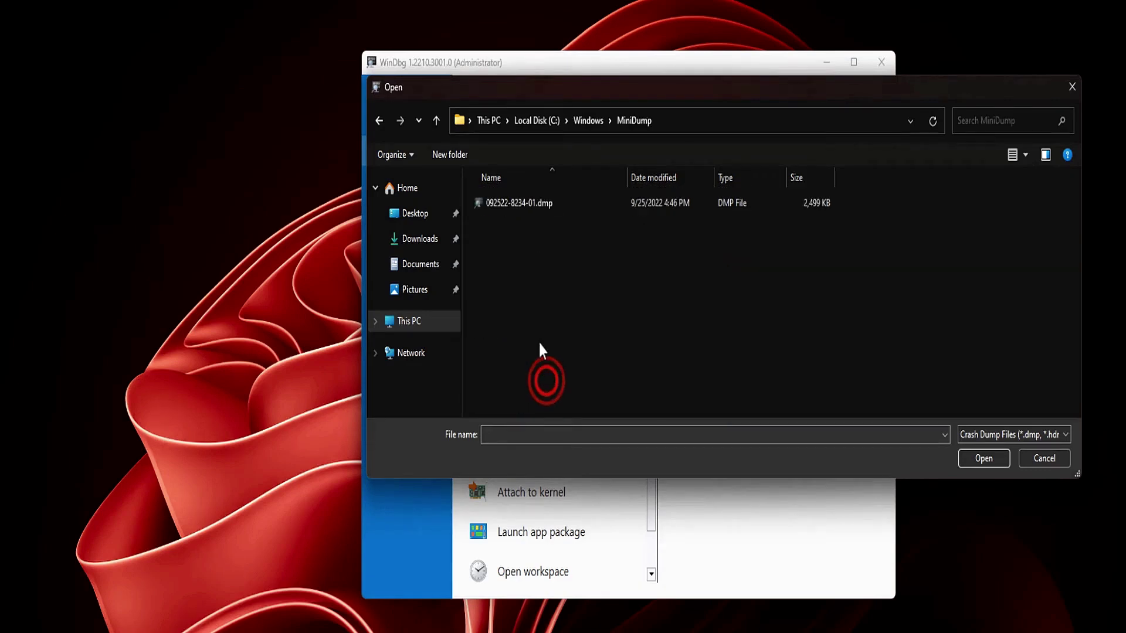
pyautogui.click(511, 204)
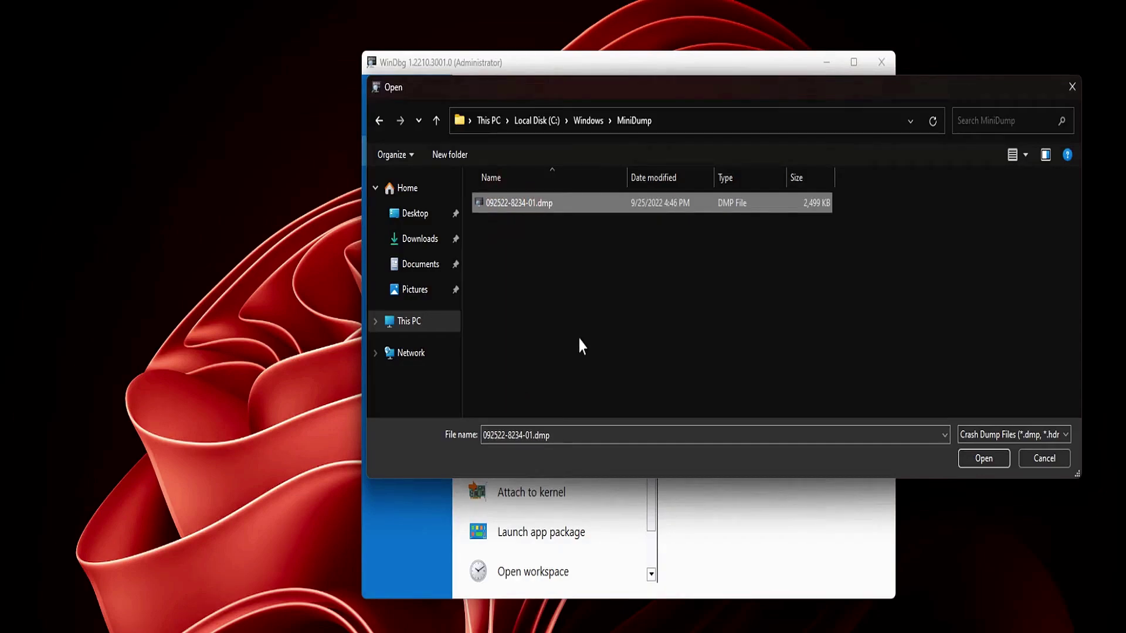
pyautogui.click(976, 459)
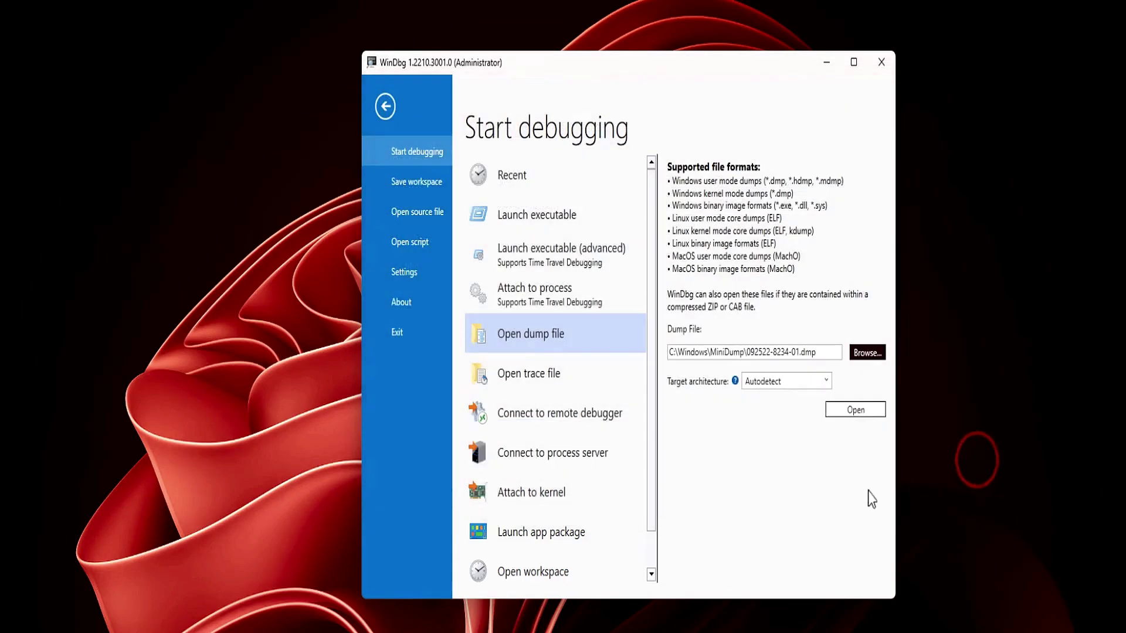
pyautogui.click(853, 415)
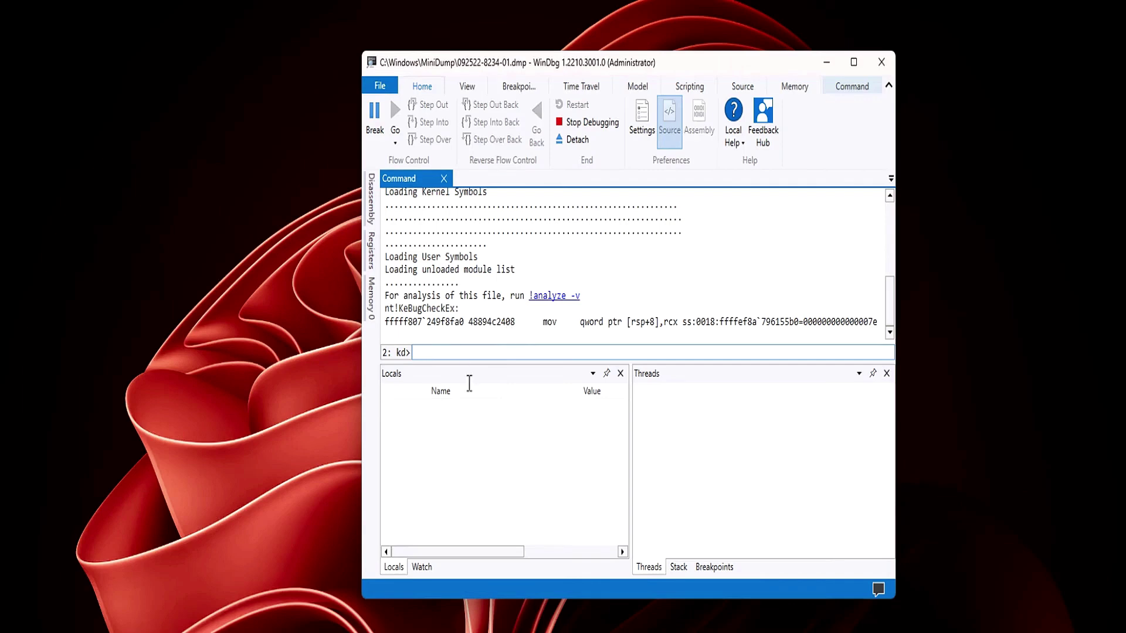
# Run the !analyze -v command on the loaded crash dump.
pyautogui.write('!analyze -v')
pyautogui.press('Return')
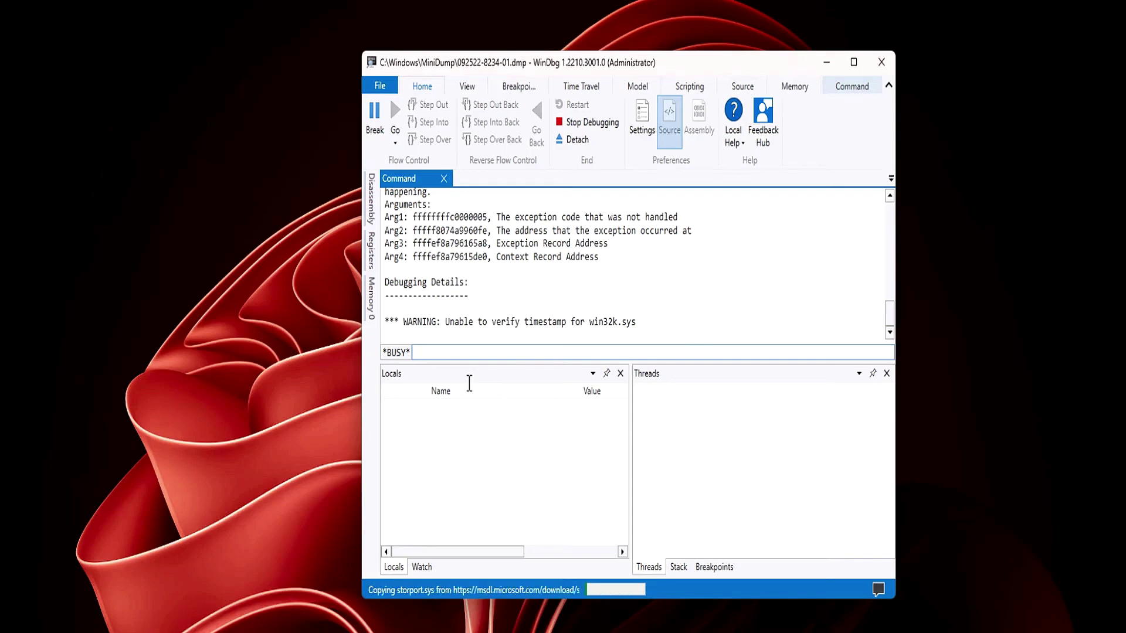
# Highlight the driver file name given under IMAGE_NAME in the analysis output and close WinDbg.
pyautogui.scroll(-1, 552, 282)
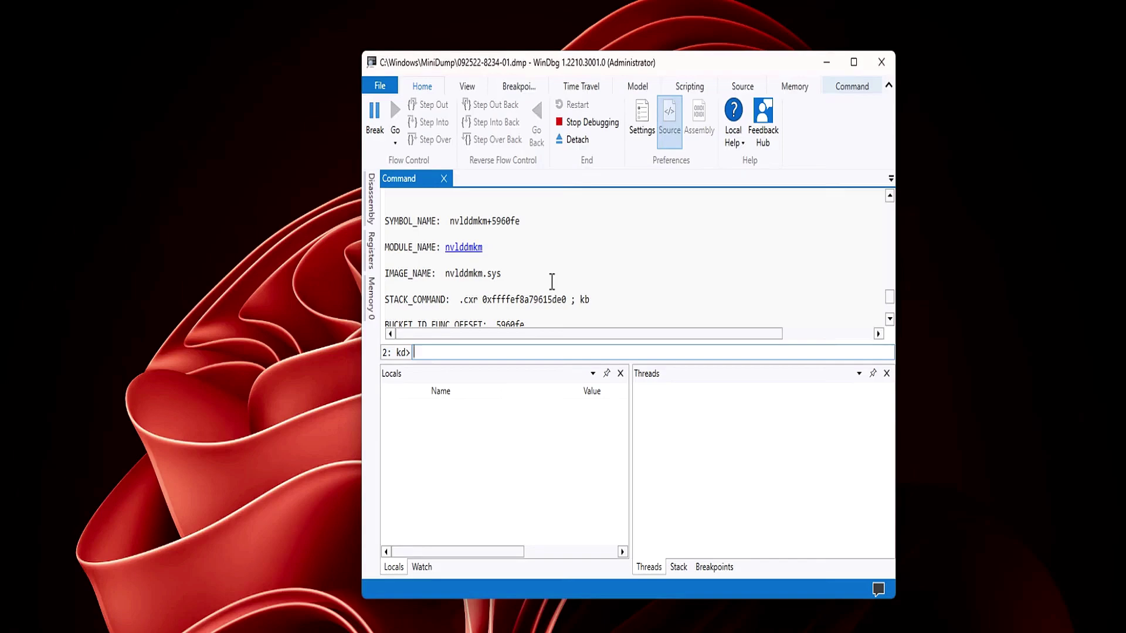
pyautogui.moveTo(504, 274); pyautogui.dragTo(447, 274)
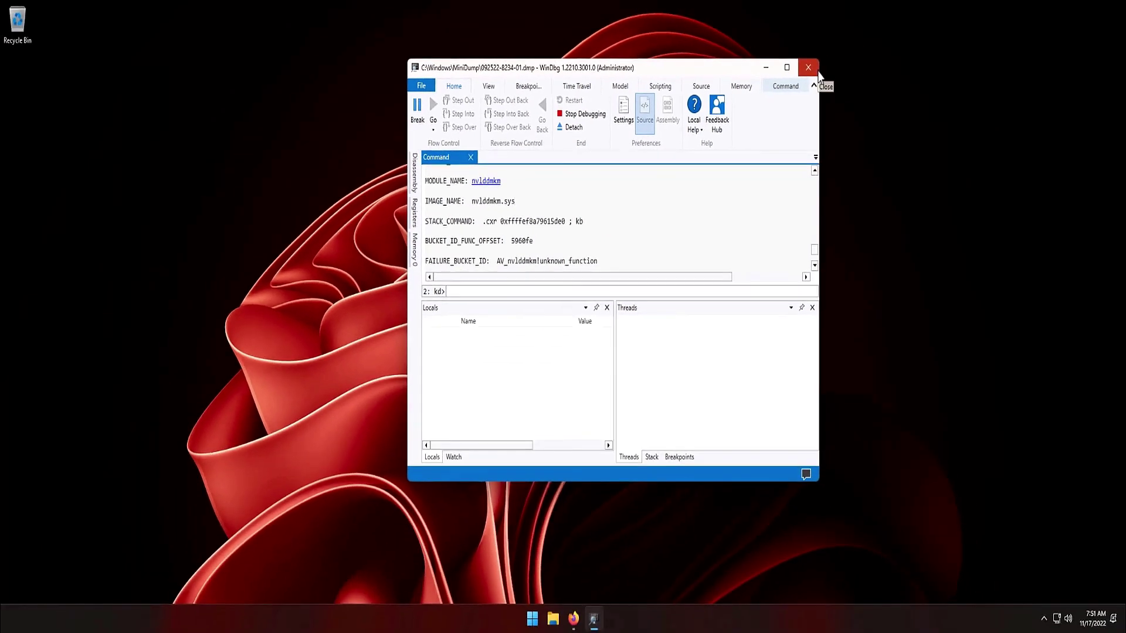
pyautogui.click(881, 62)
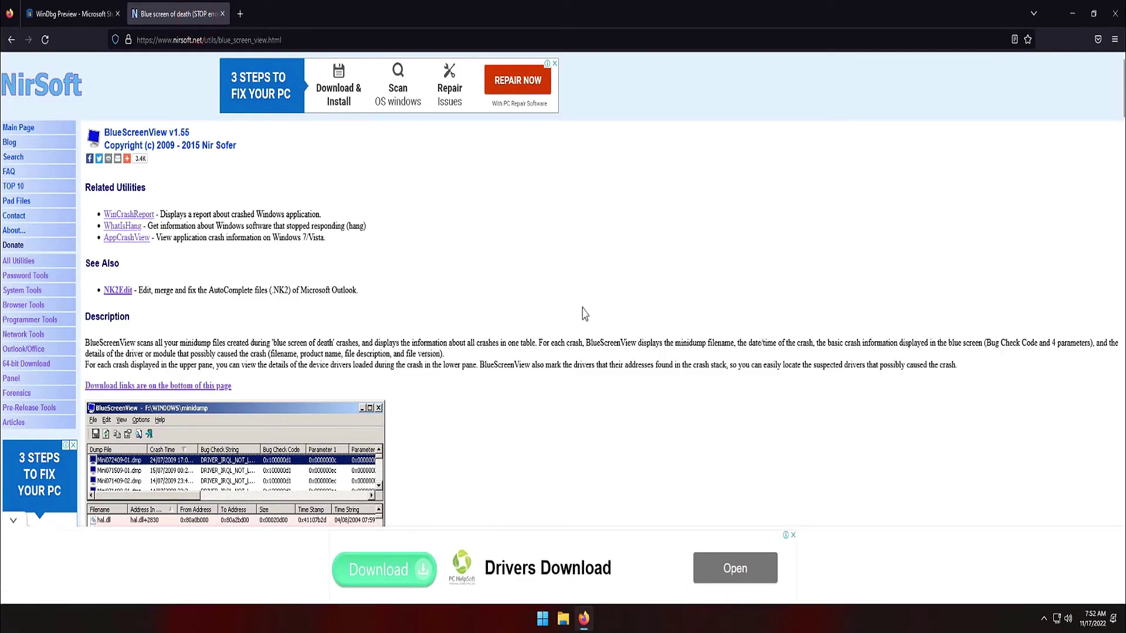
# Download the BlueScreenView zip file from the NirSoft page in Firefox and show it in its folder.
pyautogui.scroll(-10, 583, 315)
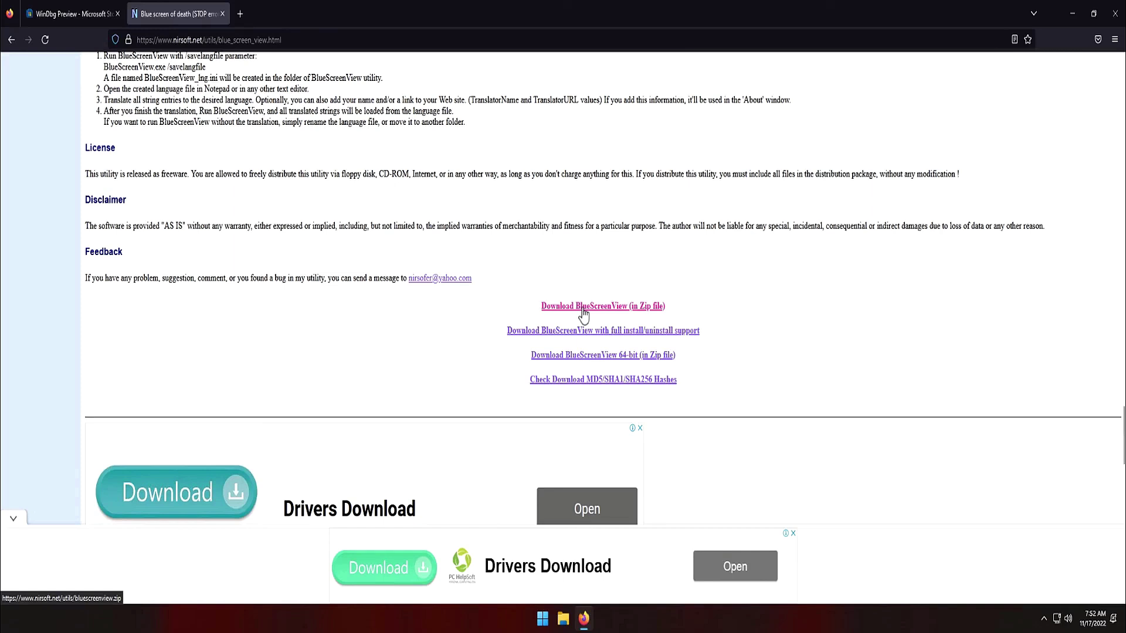
pyautogui.click(583, 315)
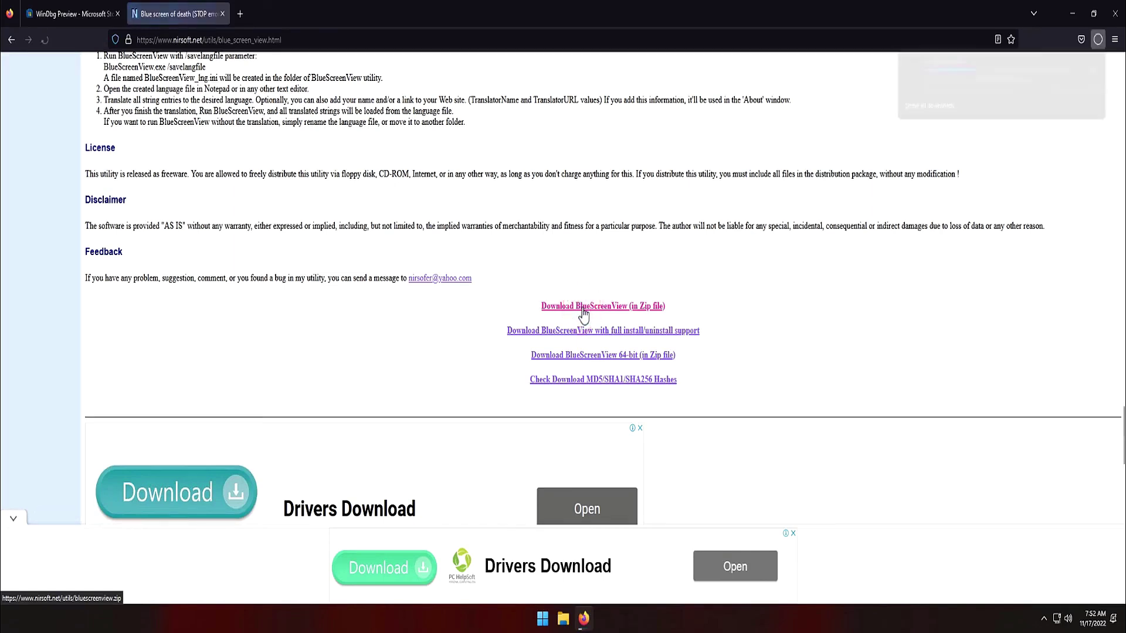
pyautogui.click(1094, 72)
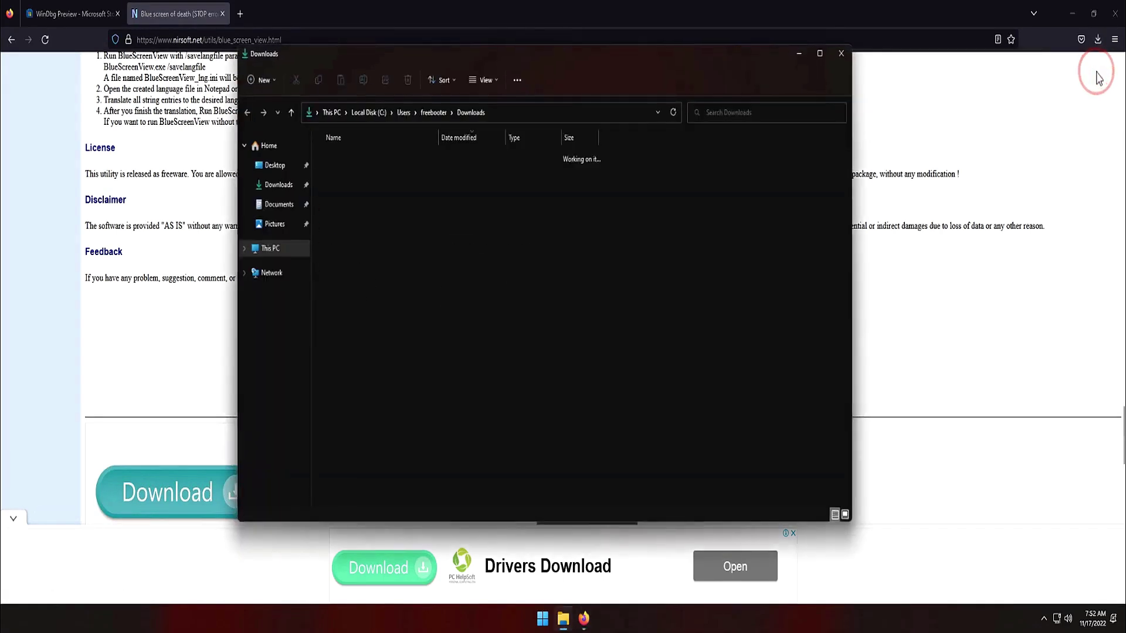
# Extract bluescreenview.zip into a bluescreenview folder inside Downloads, showing the extracted files when complete.
pyautogui.rightClick(419, 176)
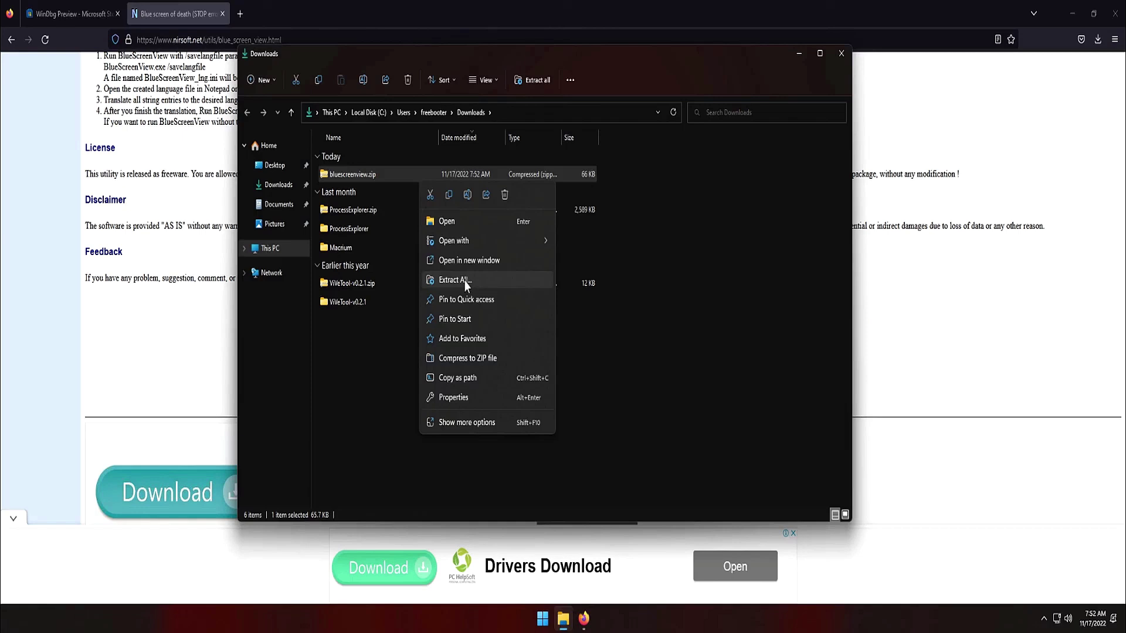
pyautogui.click(463, 280)
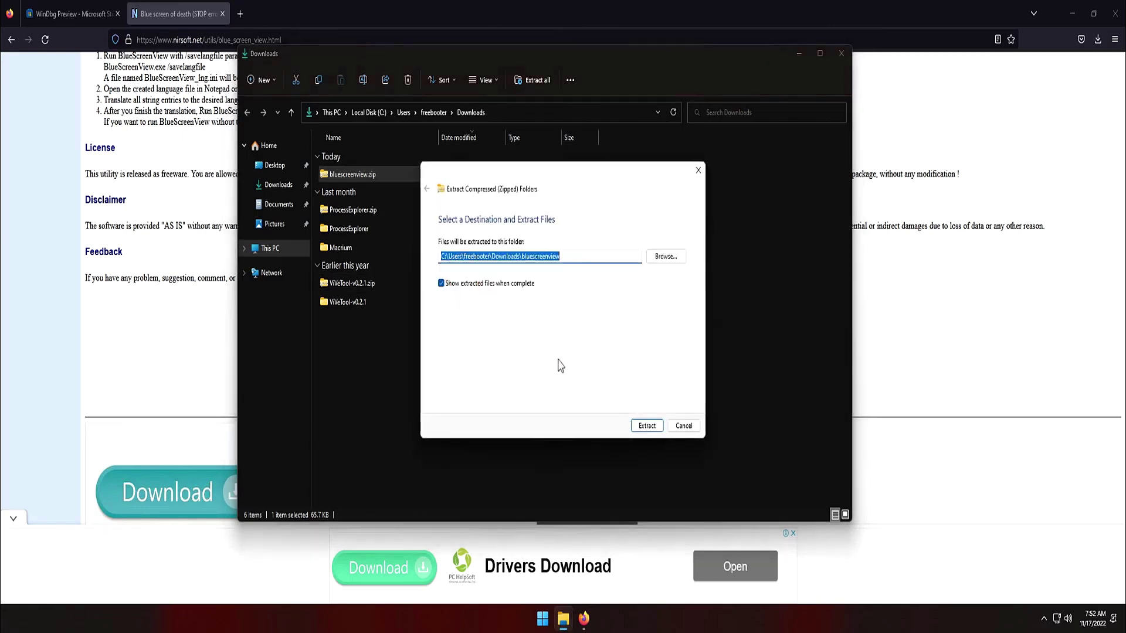
pyautogui.click(644, 426)
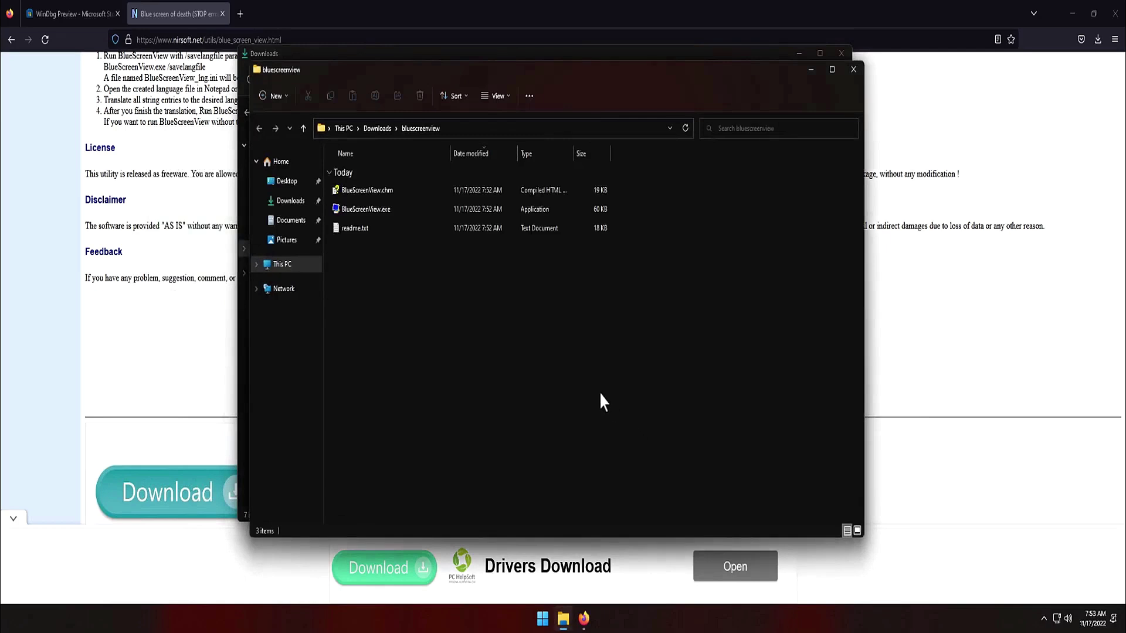
# Launch BlueScreenView.exe from the extracted folder, allow it to make changes, and maximize its window.
pyautogui.click(403, 211)
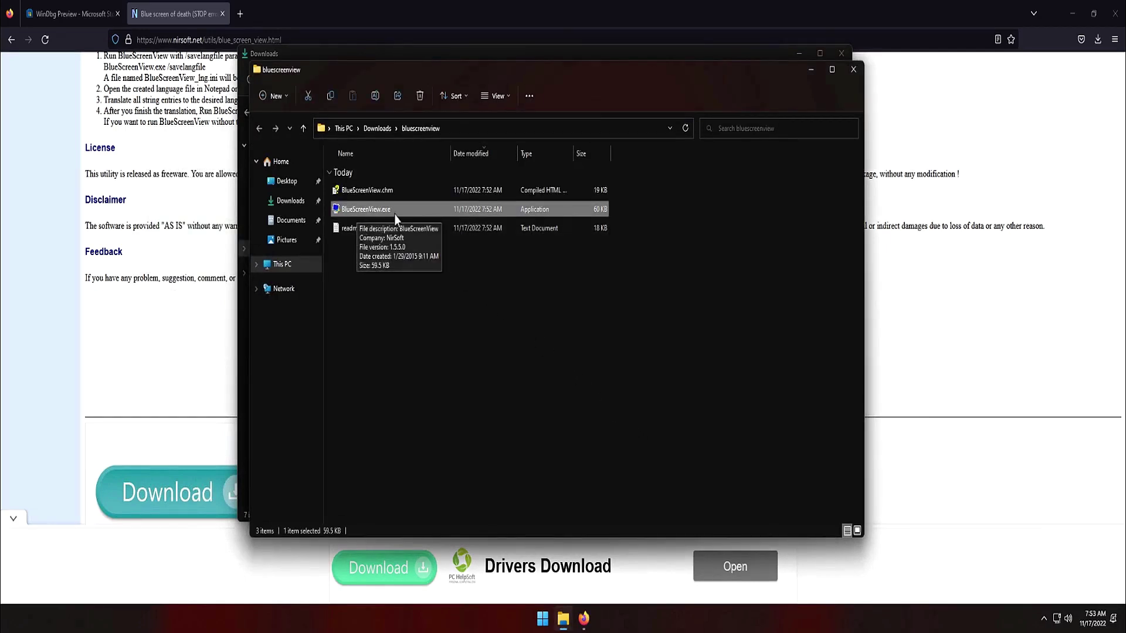
pyautogui.doubleClick(415, 212)
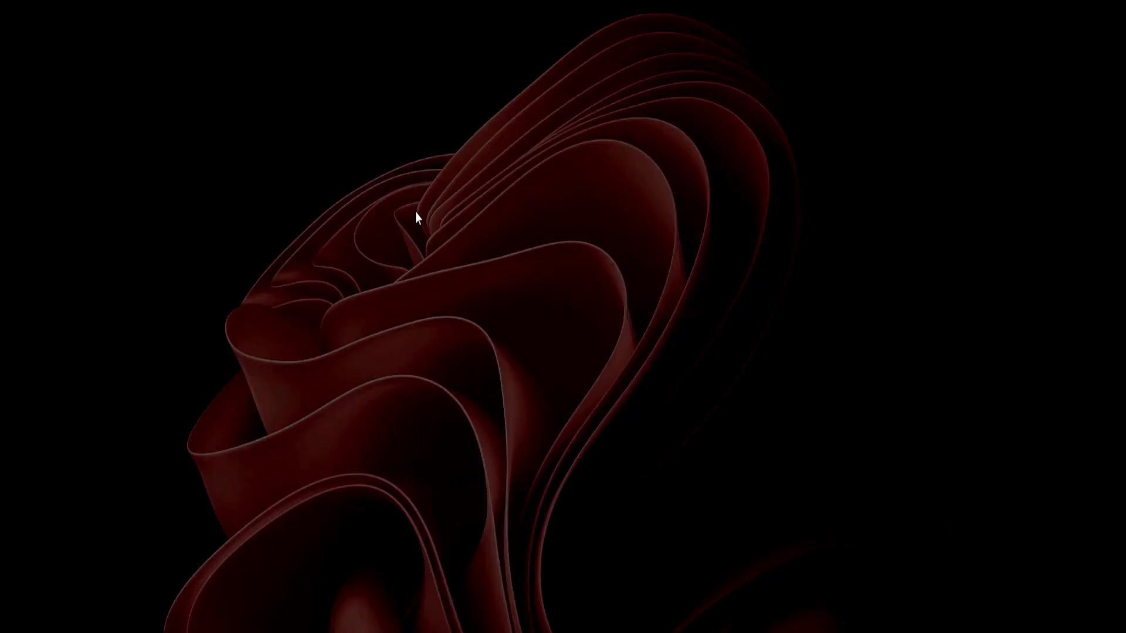
pyautogui.click(543, 413)
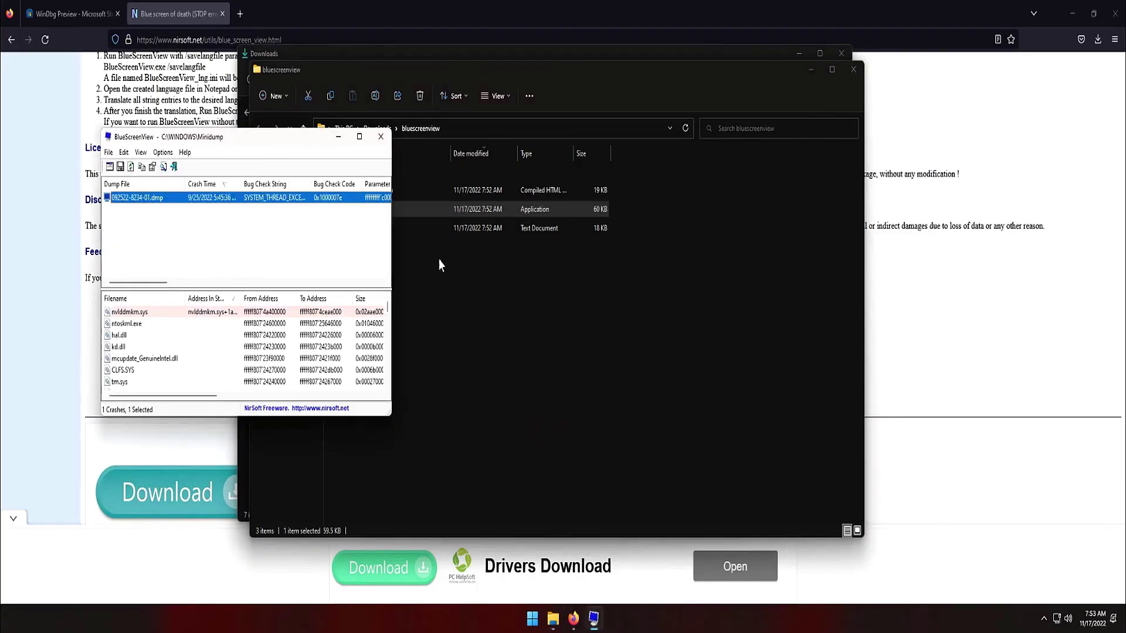
pyautogui.click(358, 137)
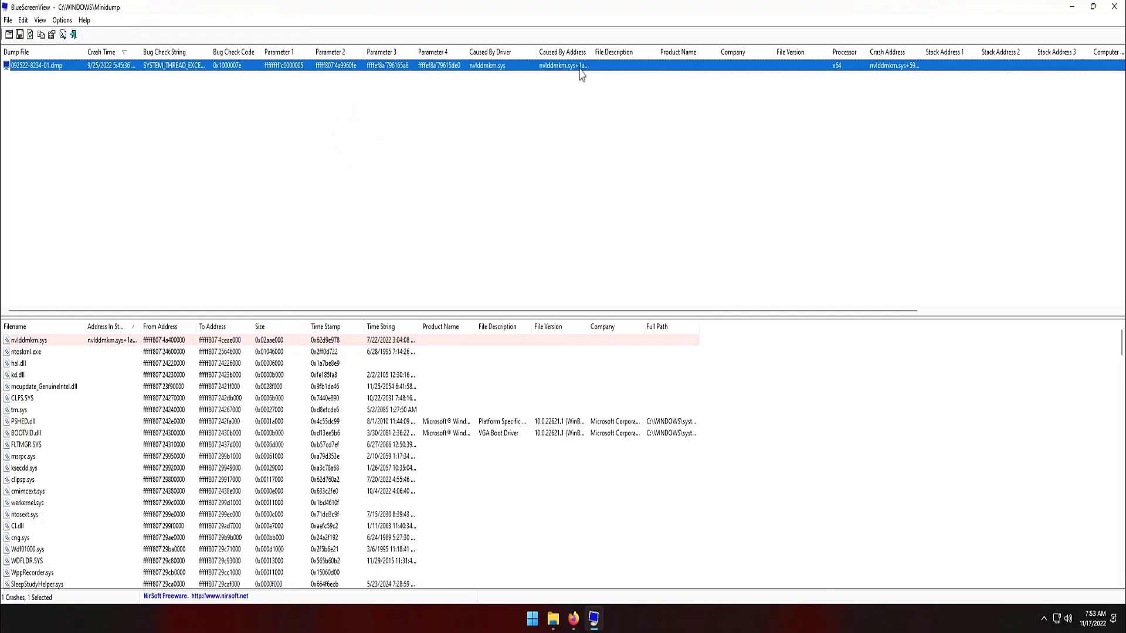